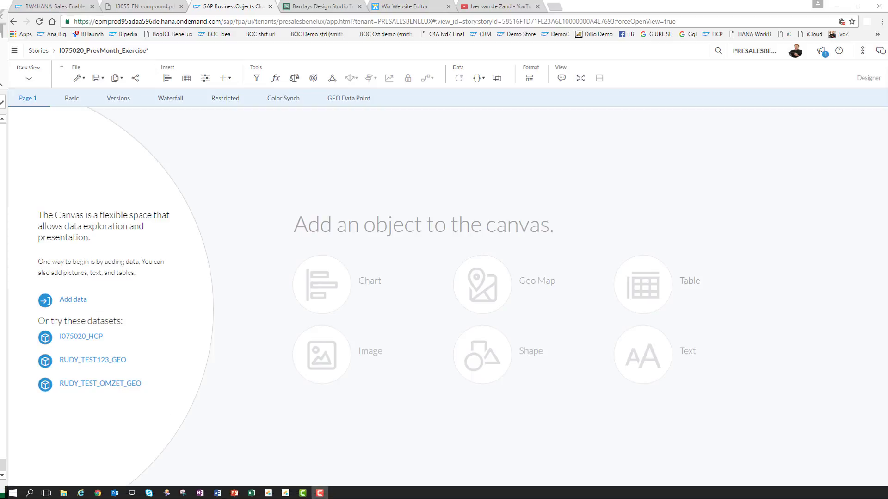
Bring up the Excel workbook and inspect its Product, Metric and Date columns on the Act sheet.
click(115, 491)
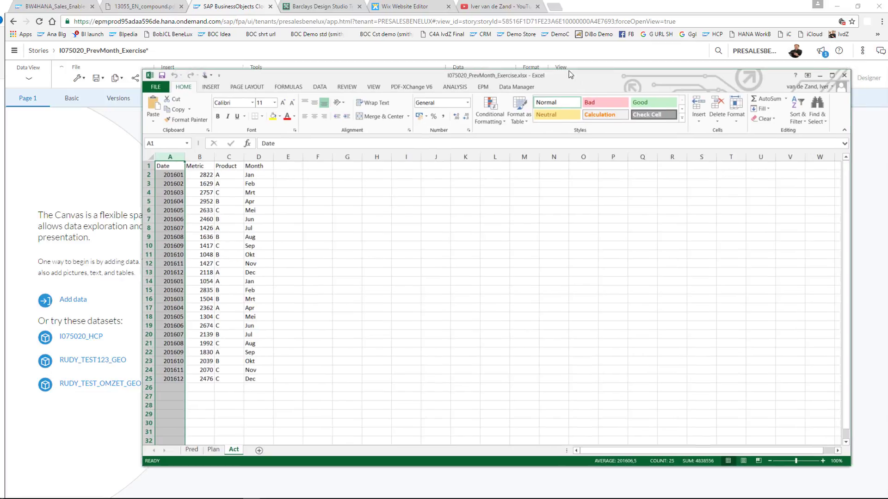
drag(570, 74, 527, 50)
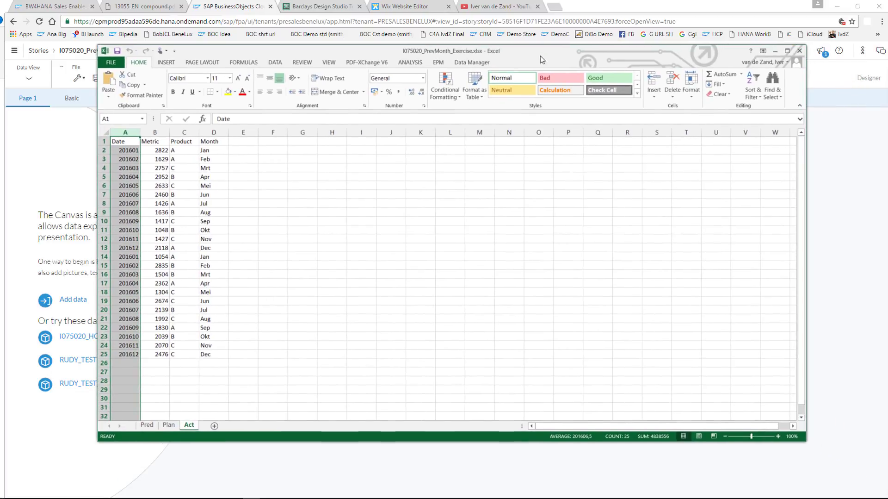
click(184, 133)
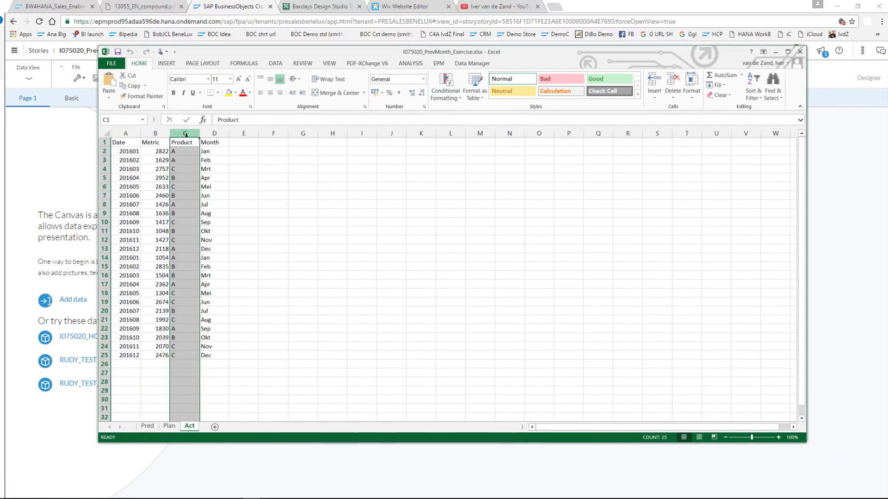
click(155, 133)
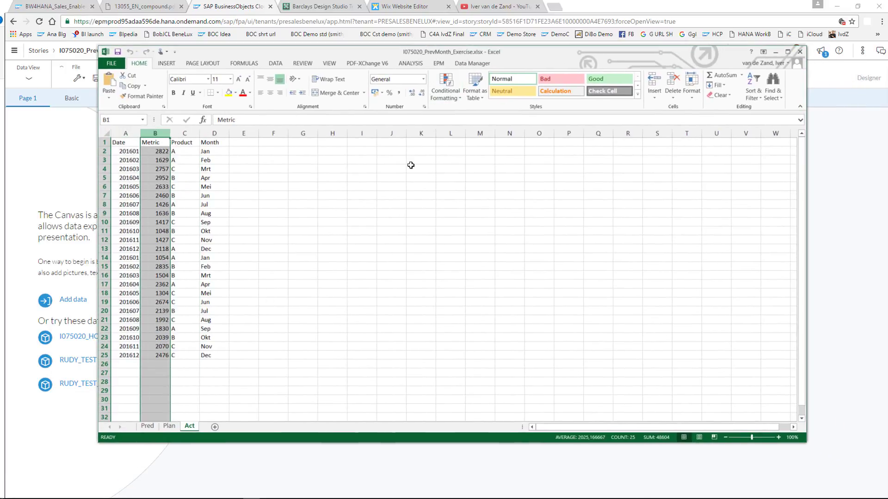
click(126, 134)
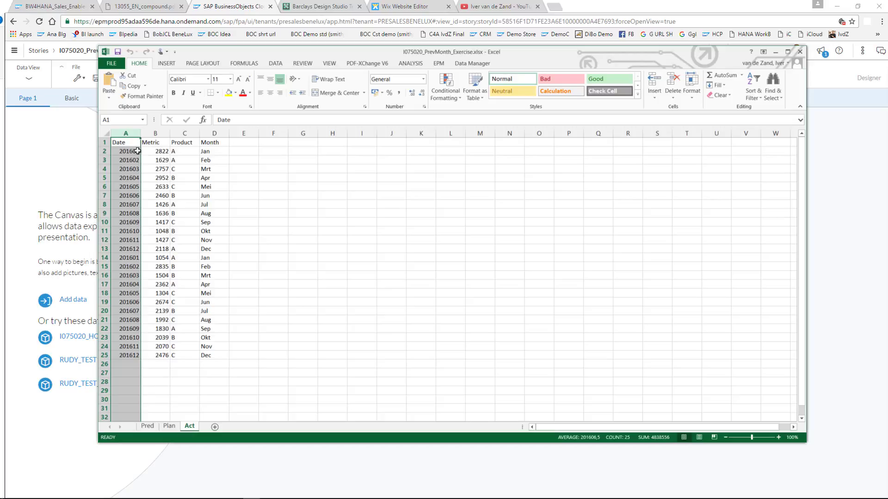
click(158, 134)
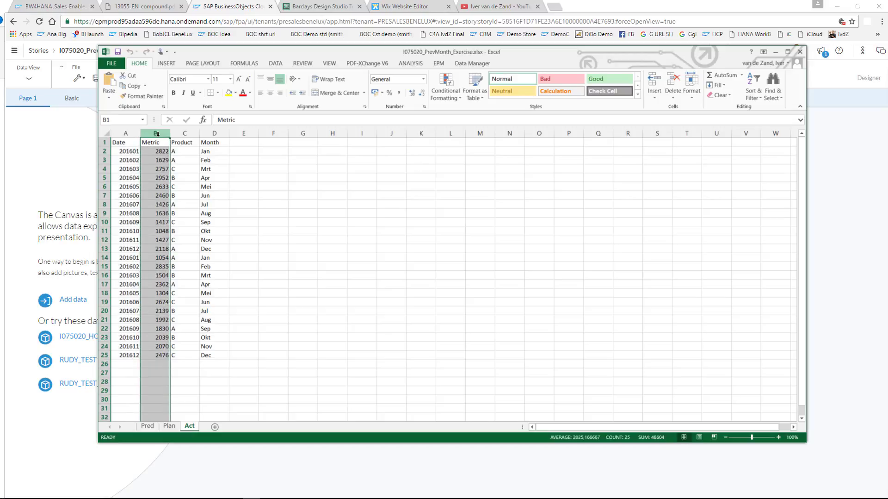
drag(157, 134, 411, 167)
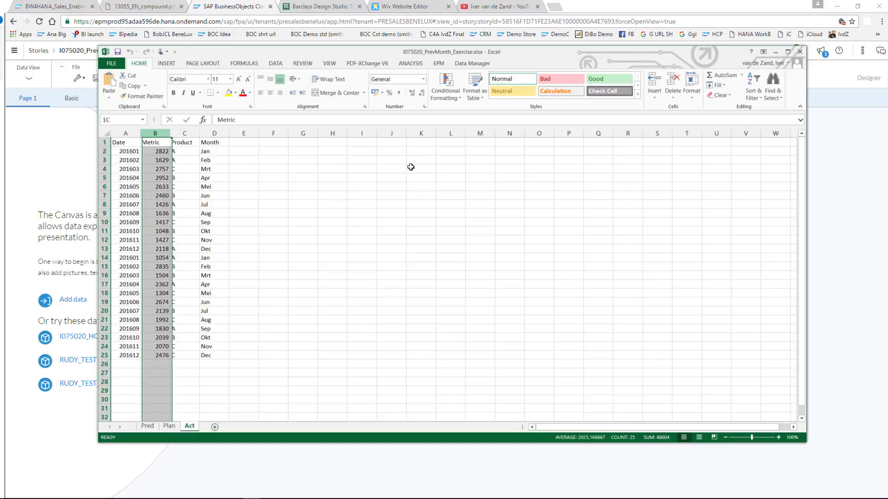
key(ctrl+z)
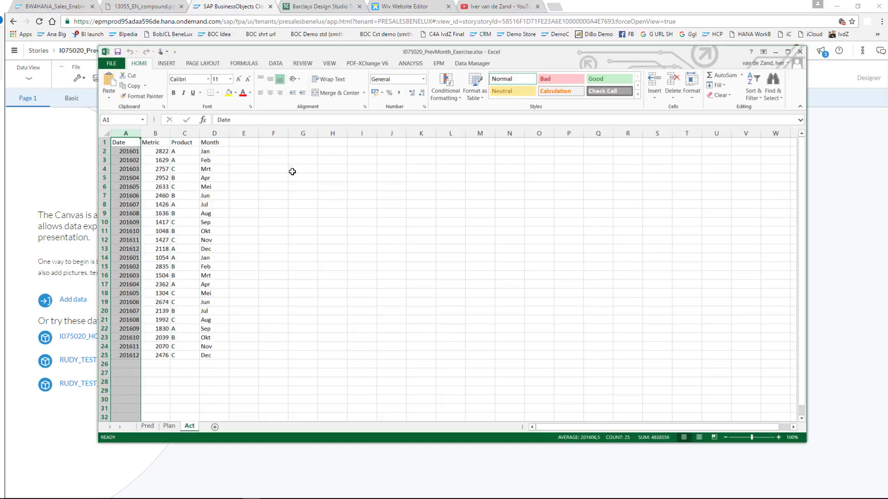
Insert an enlarged chart in the story and plot the Metric measure.
click(776, 52)
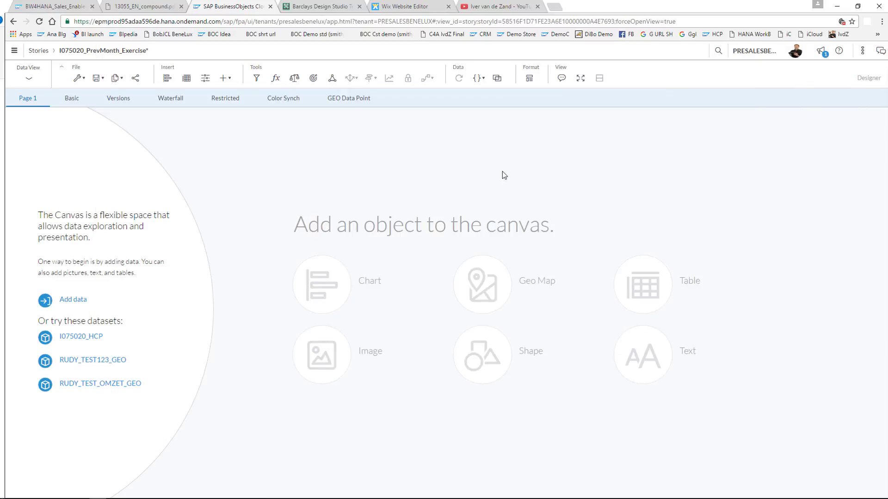
click(328, 291)
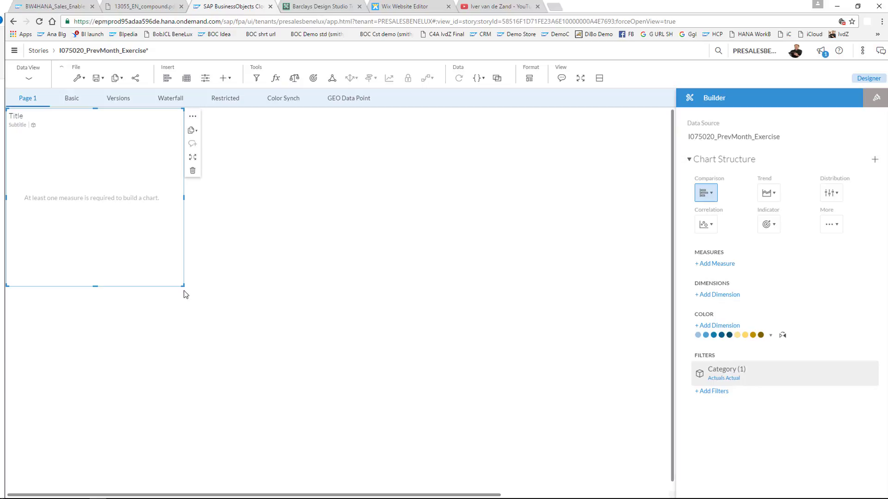
drag(184, 285, 331, 337)
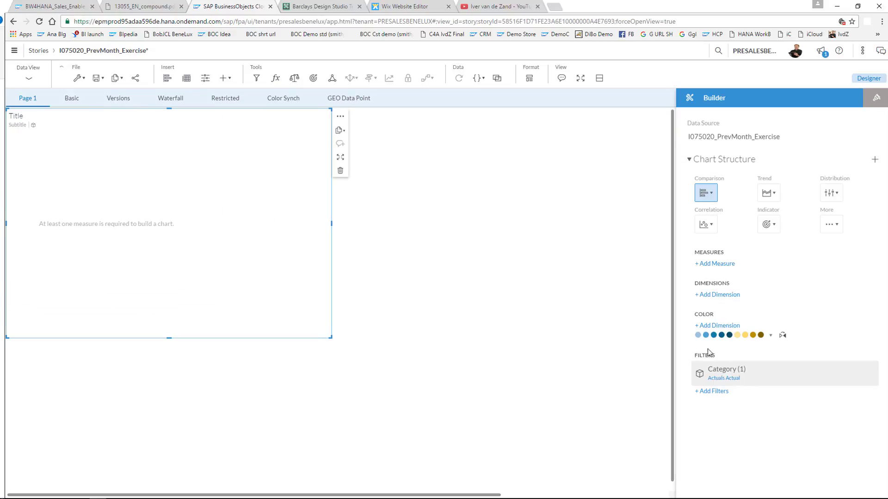
click(724, 264)
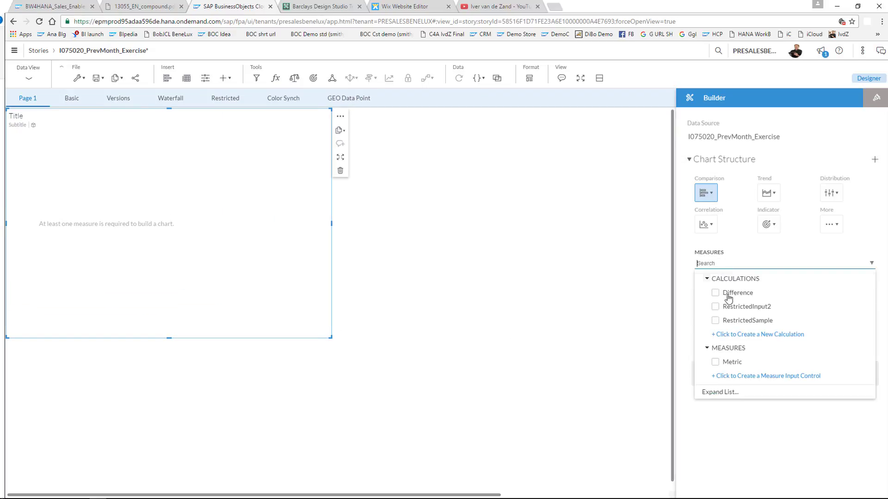
click(715, 363)
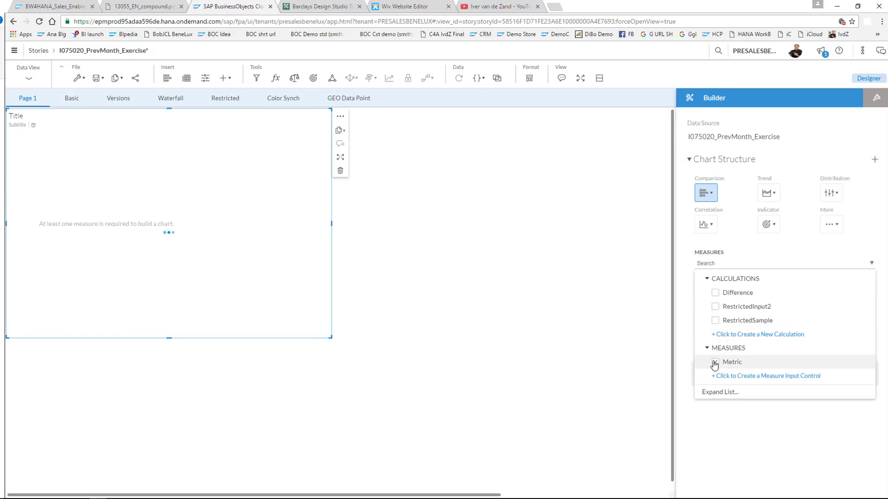
click(767, 254)
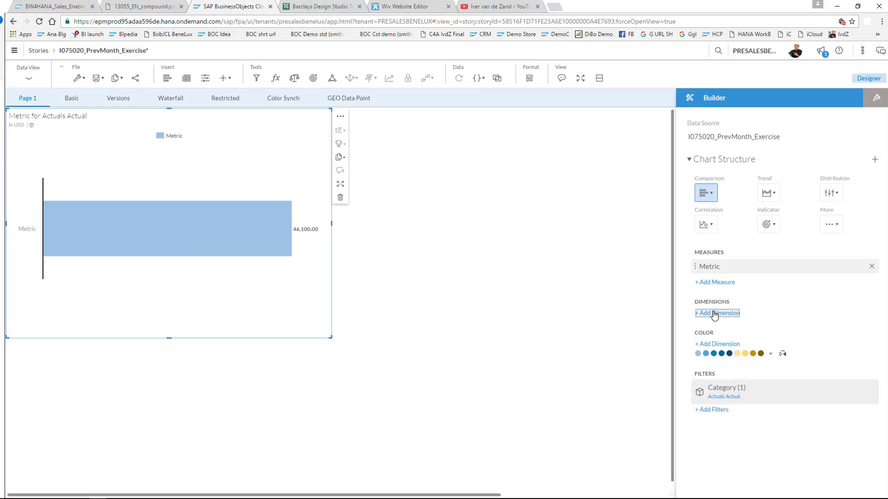
Add Date as the dimension, drill from (all) to 2016 quarters, and widen the chart.
click(716, 314)
click(716, 342)
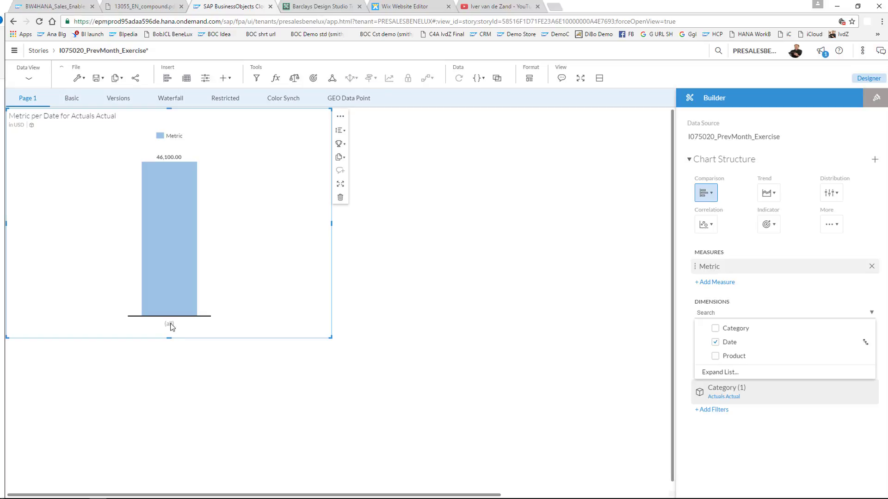
click(171, 326)
click(171, 325)
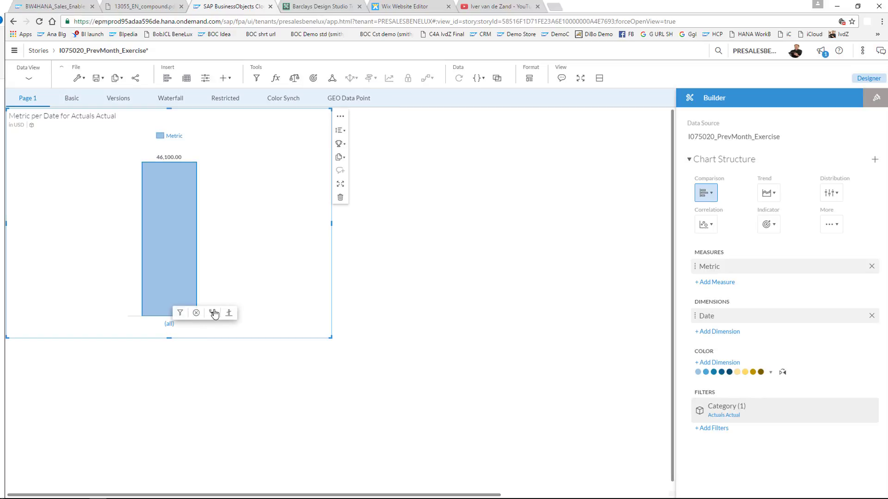
click(213, 313)
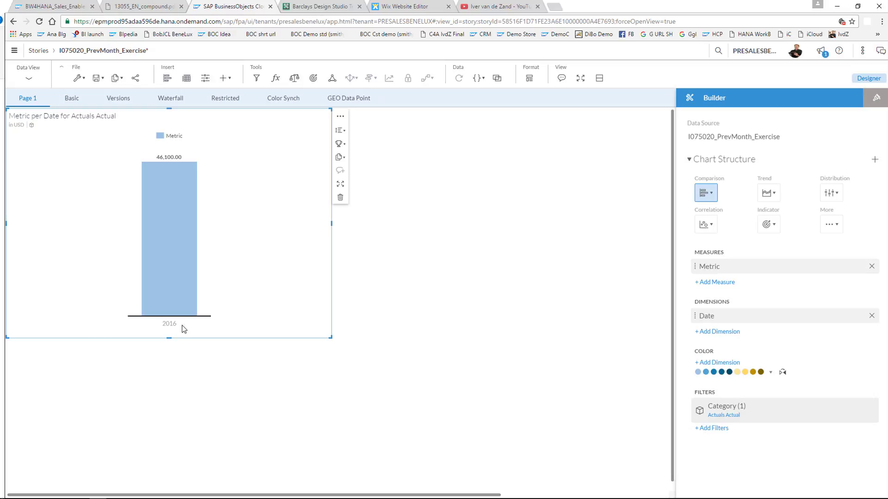
click(169, 325)
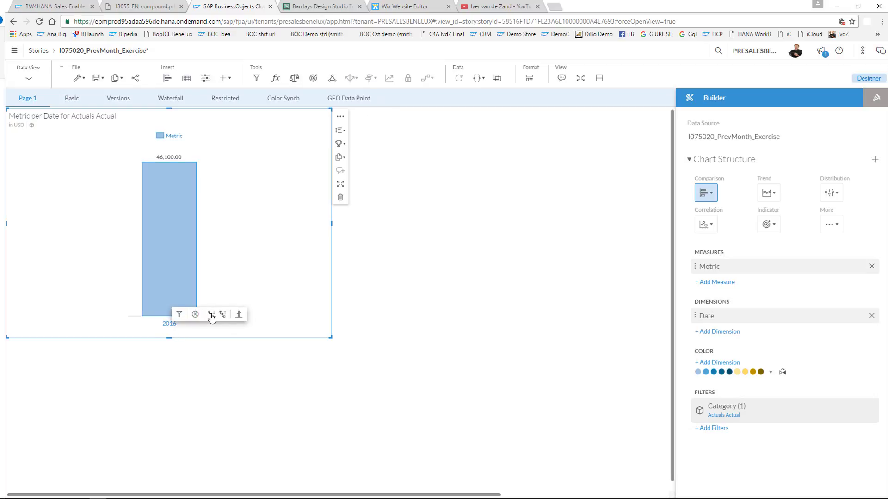
click(212, 314)
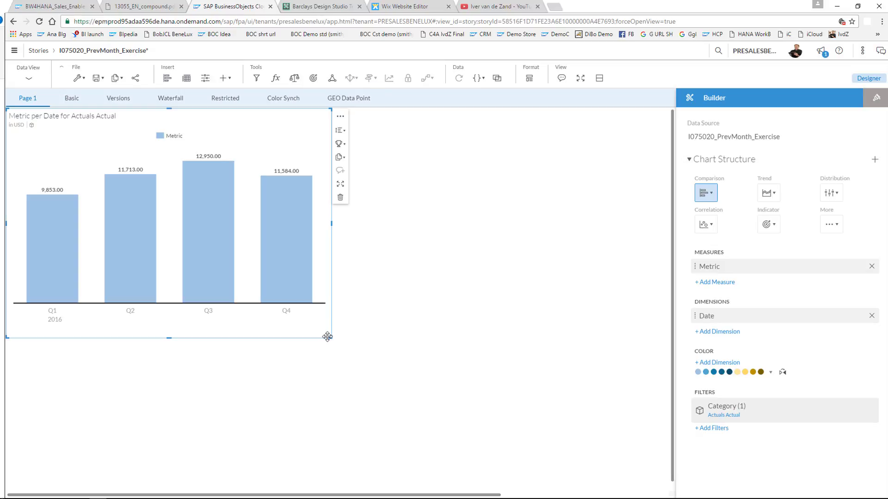
drag(330, 336, 405, 329)
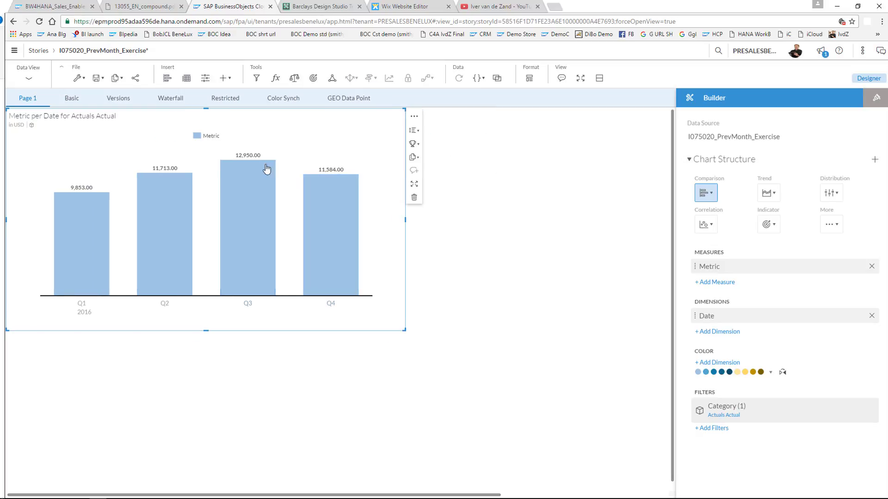
Duplicate the quarterly Metric chart and move the copy below the original.
click(147, 181)
click(429, 260)
click(417, 159)
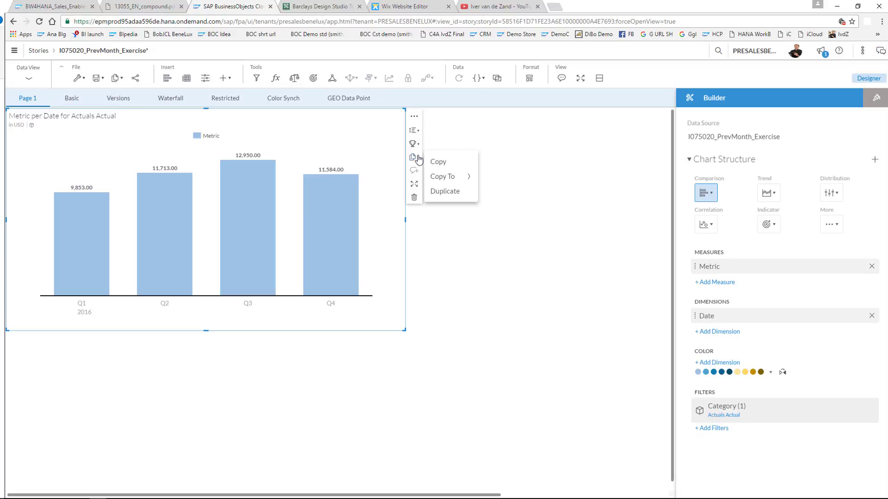
click(442, 191)
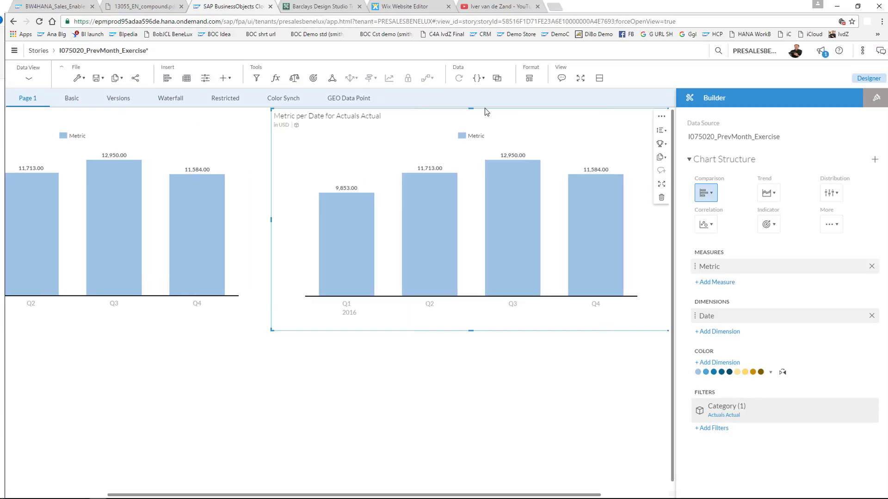
drag(486, 111, 89, 126)
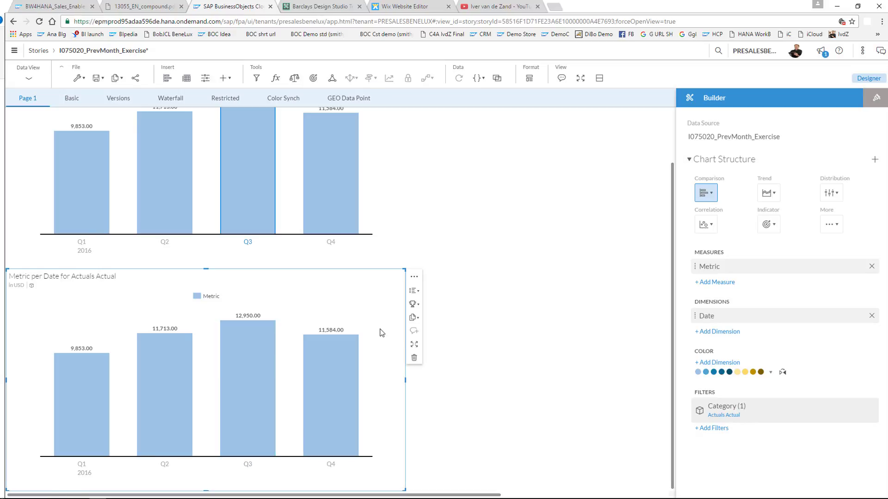
click(718, 282)
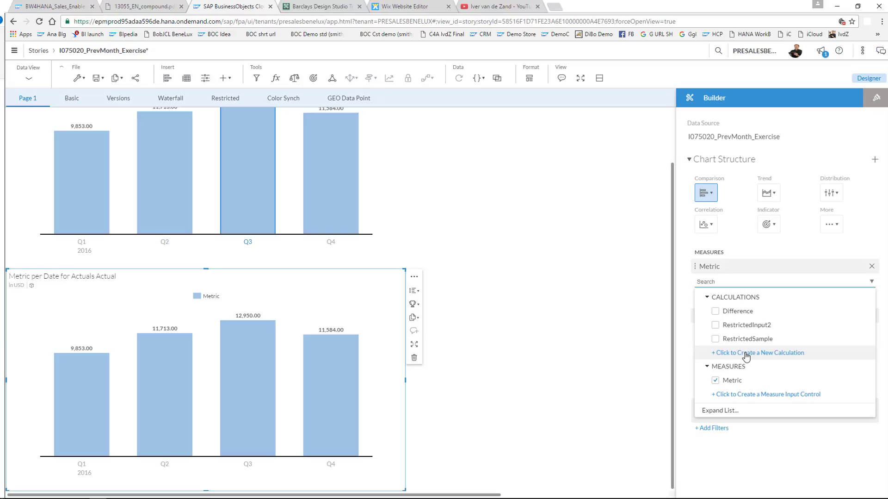
Start Calculated Measure 1 and browse its conditions, operators and calculation types.
click(744, 353)
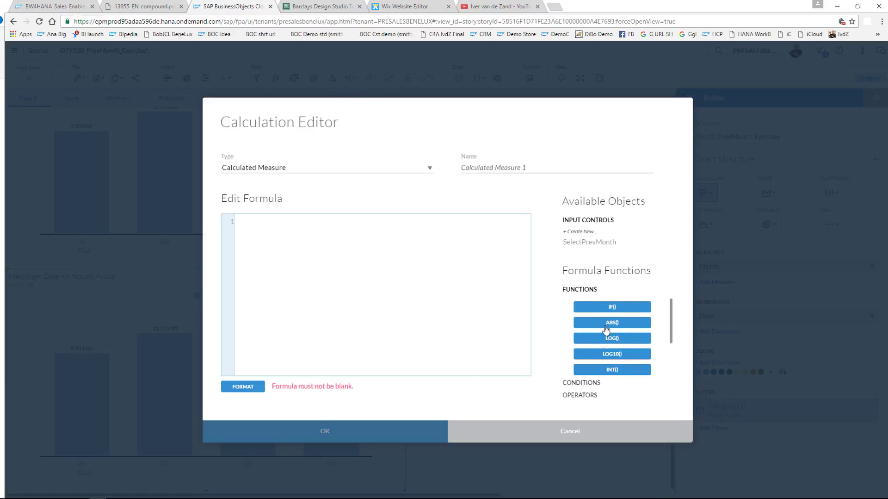
click(596, 386)
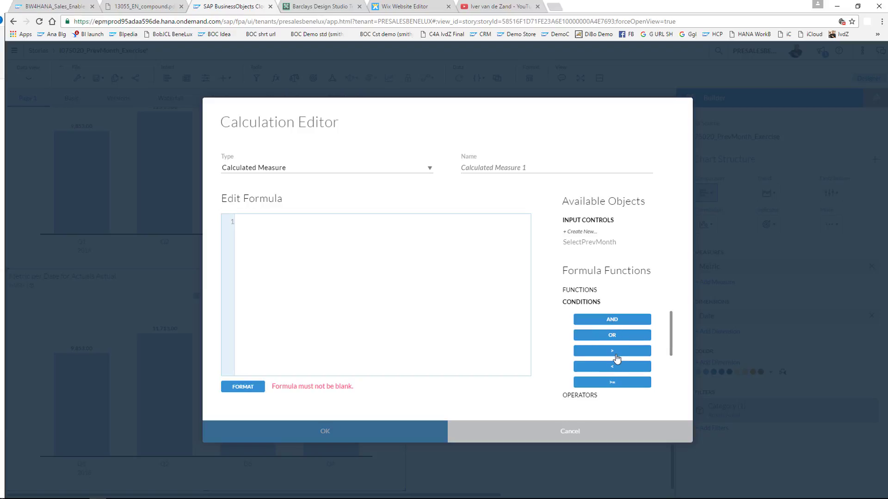
click(588, 398)
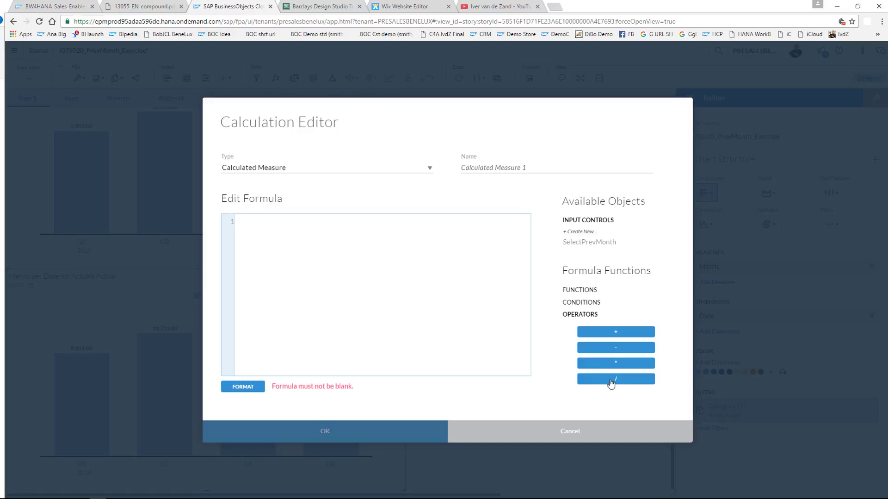
click(426, 170)
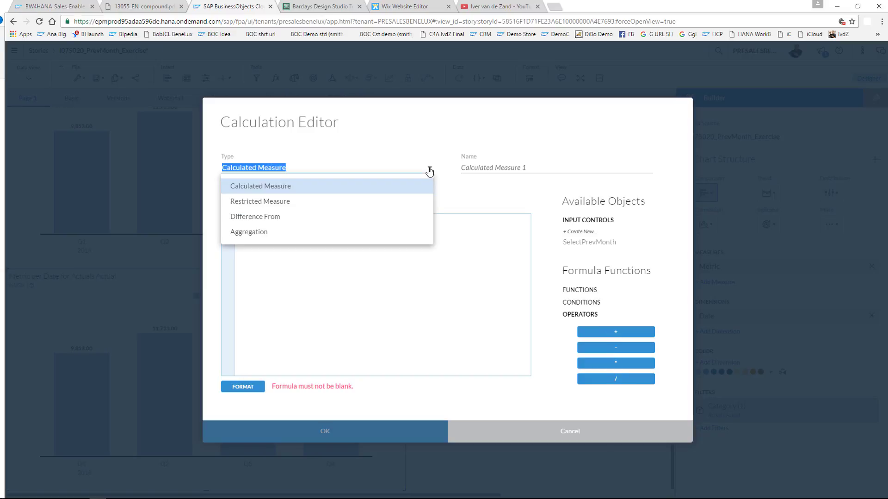
Make it a Restricted Measure named 'Sample Restict' on Metric, restricted by Product.
click(290, 202)
click(480, 221)
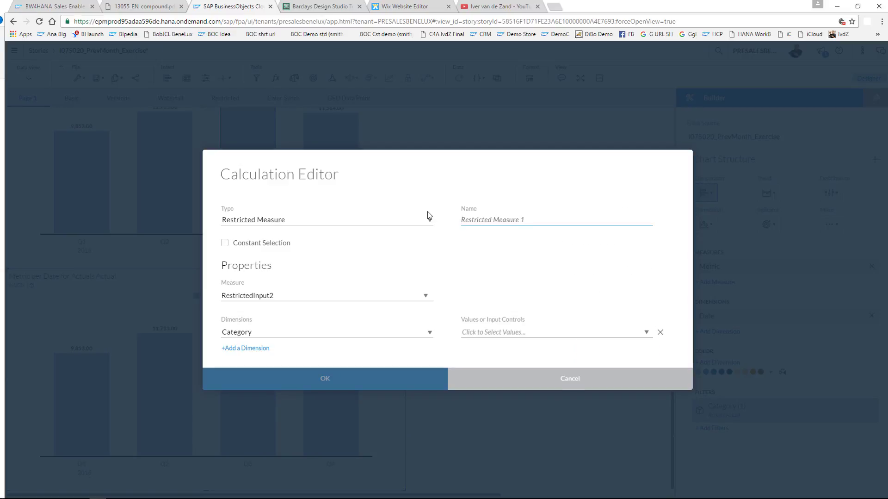
text(Sample Restict)
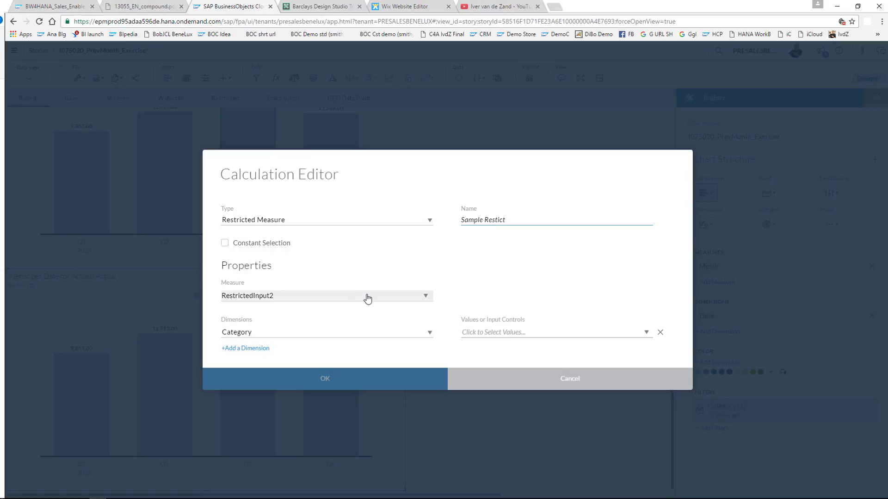
click(430, 299)
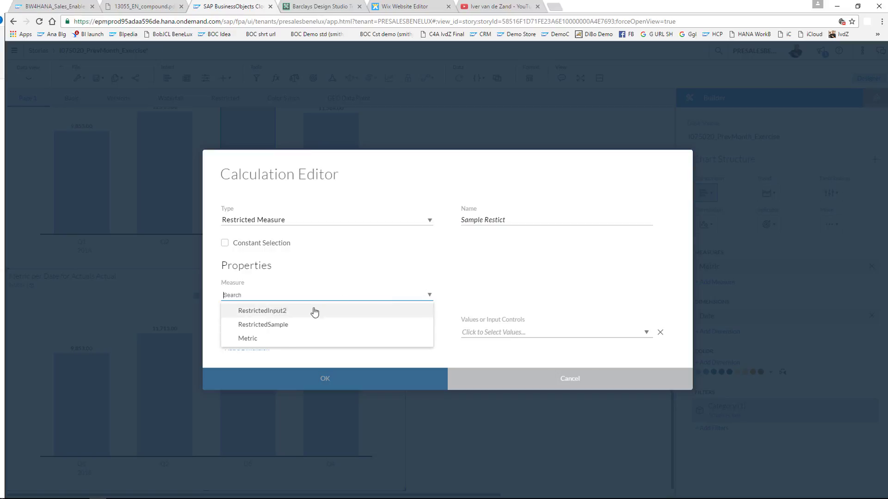
click(277, 340)
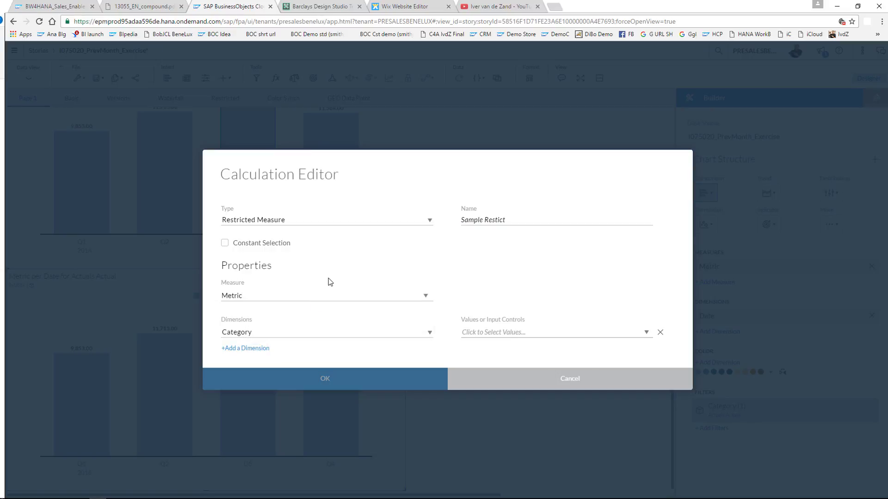
click(430, 334)
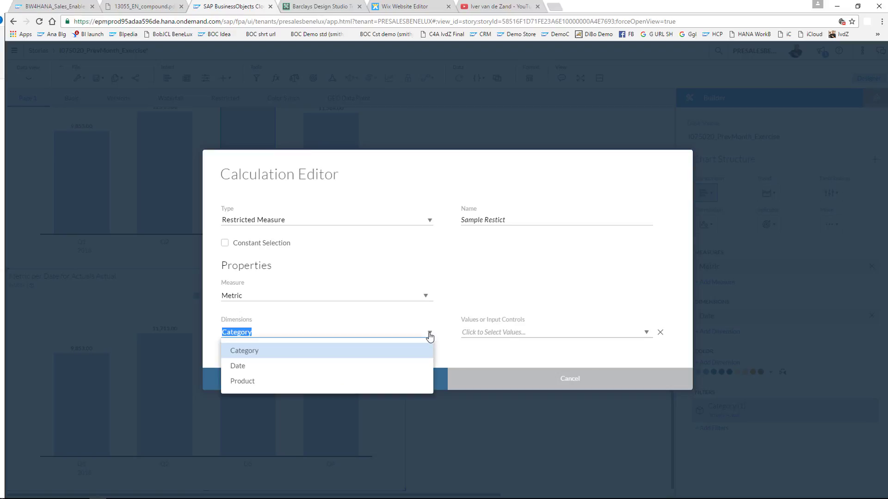
click(254, 383)
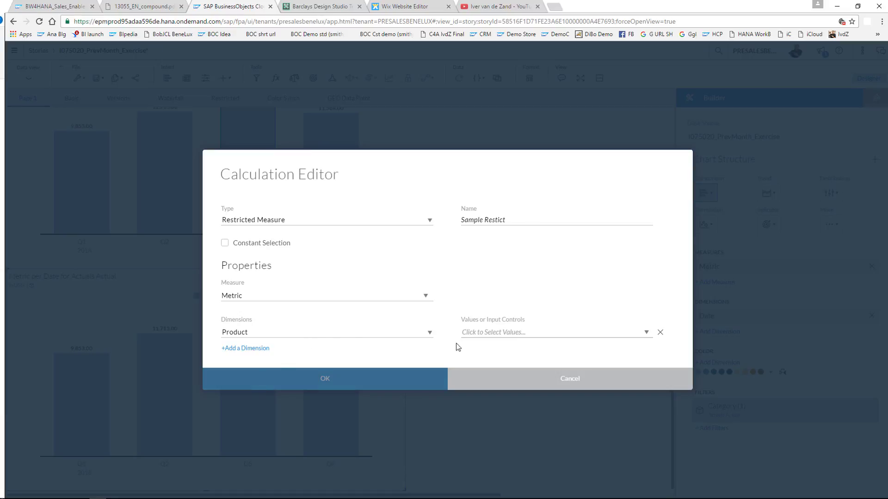
click(614, 335)
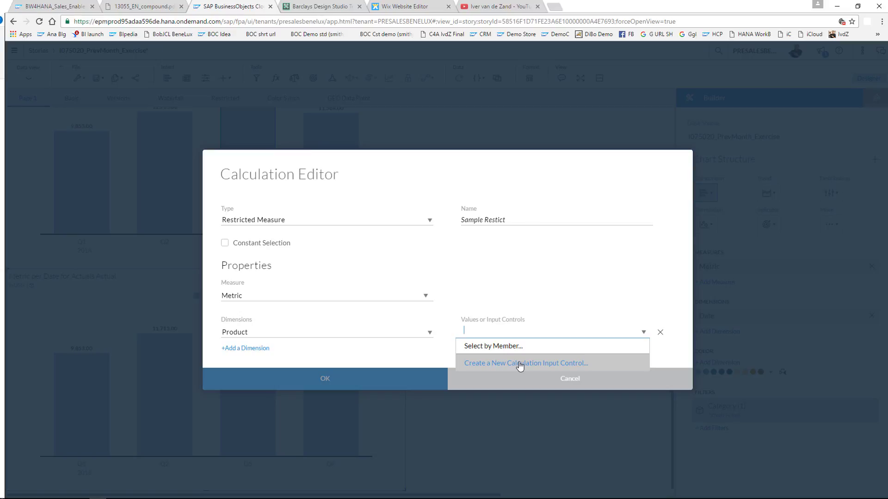
Create a new calculation input control offering products C, A and B.
click(521, 364)
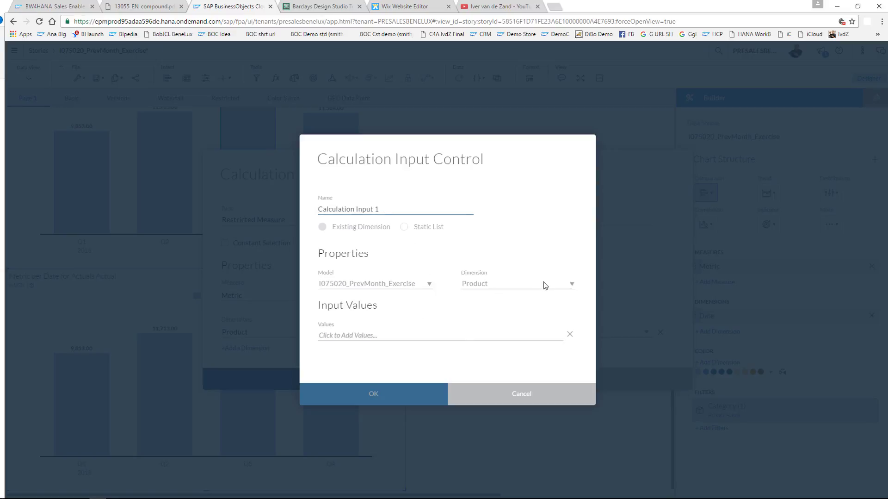
click(393, 336)
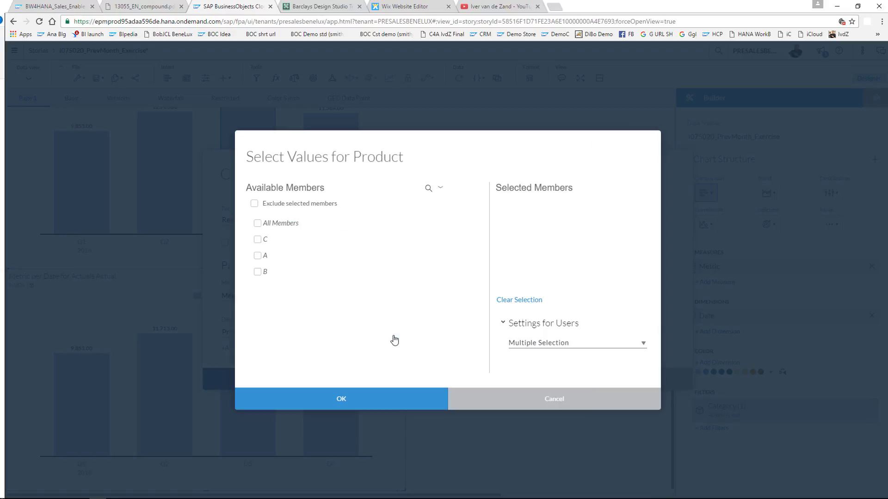
click(258, 239)
click(258, 255)
click(258, 272)
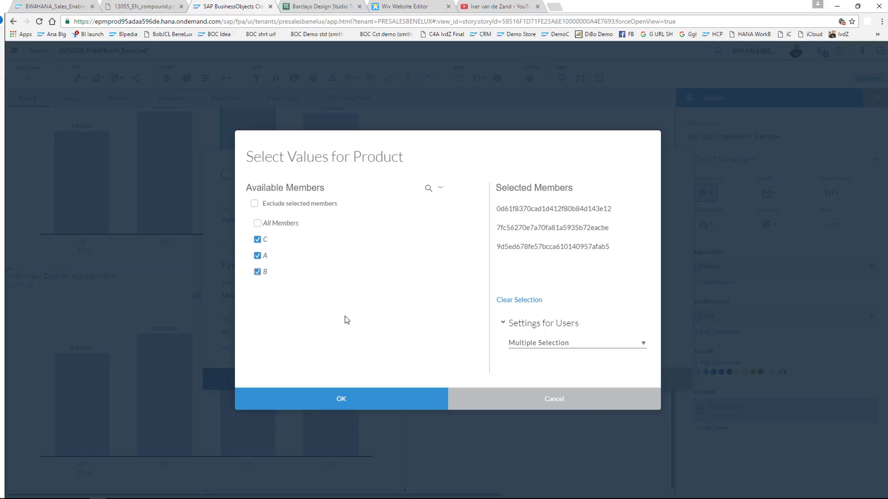
click(362, 401)
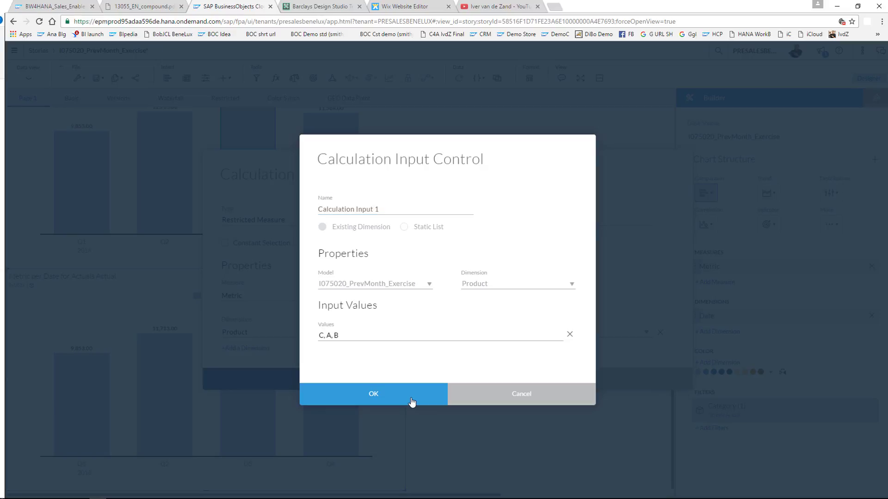
click(413, 400)
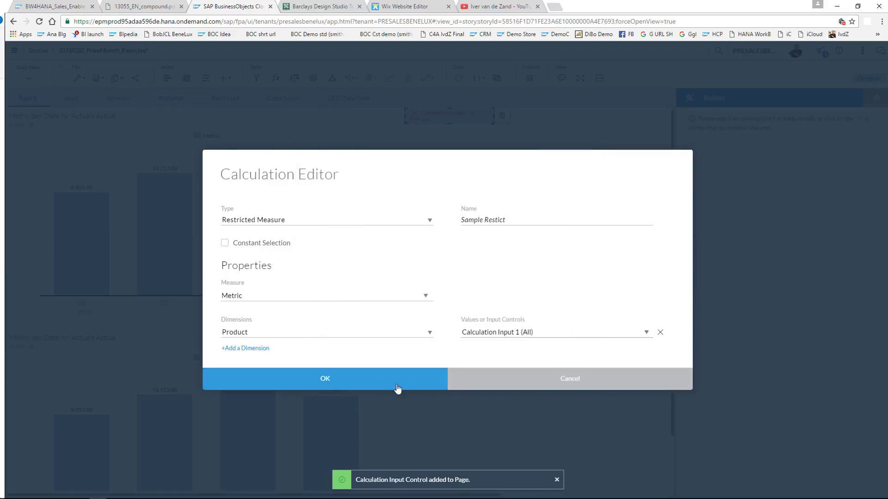
Apply Sample Restict to the lower chart, enlarge the input control, and uncheck C and A.
click(412, 386)
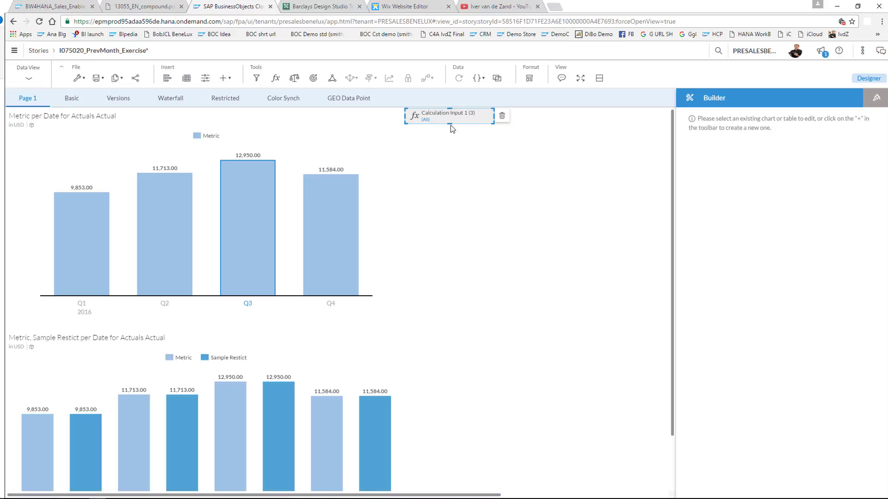
drag(451, 123, 451, 323)
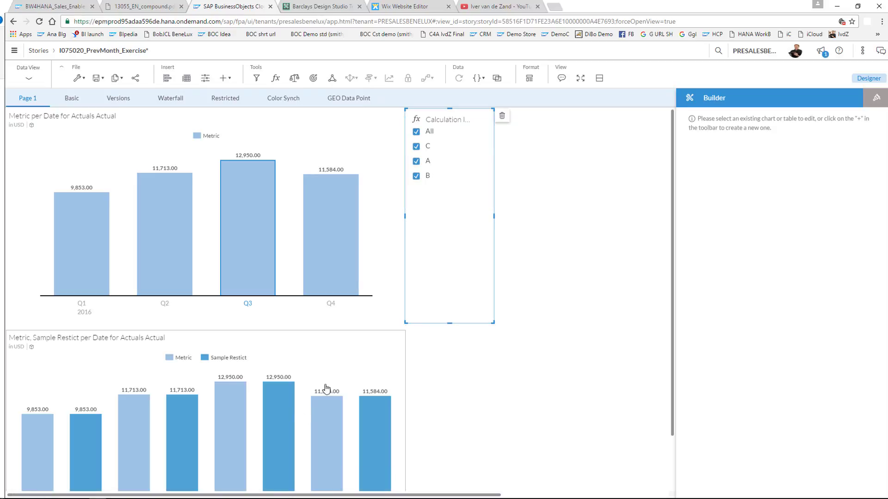
click(372, 360)
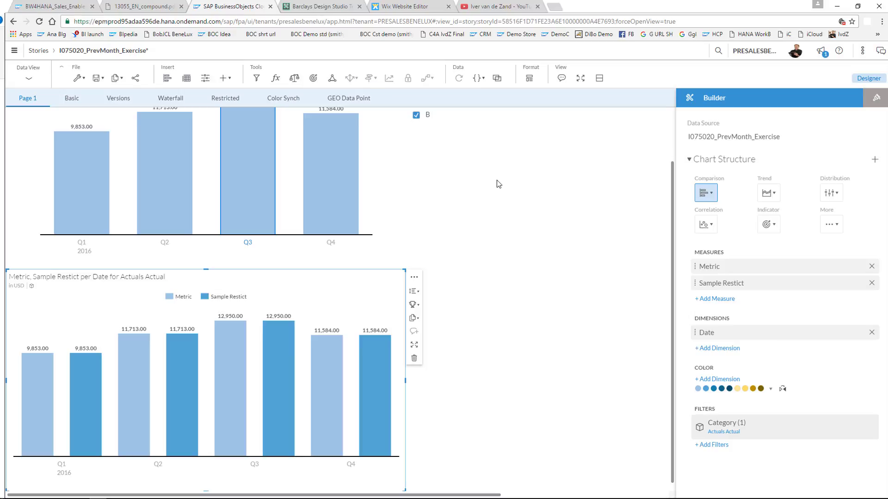
scroll(509, 231, up, 2)
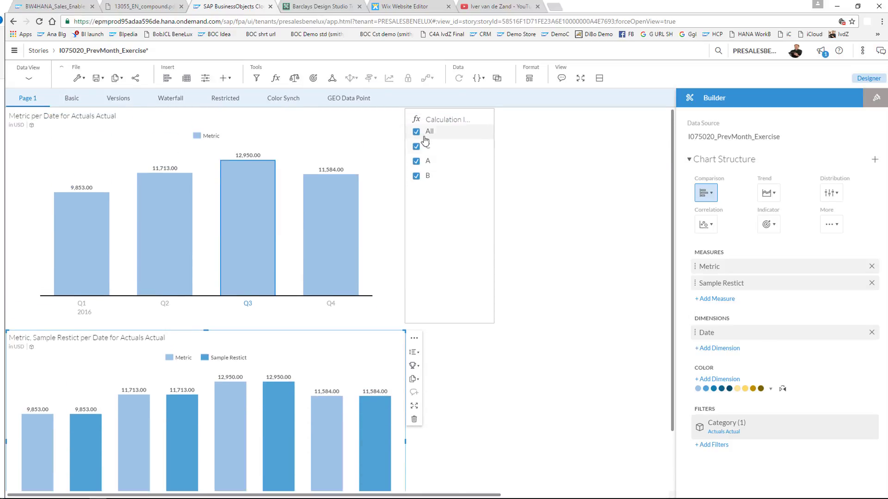
click(416, 147)
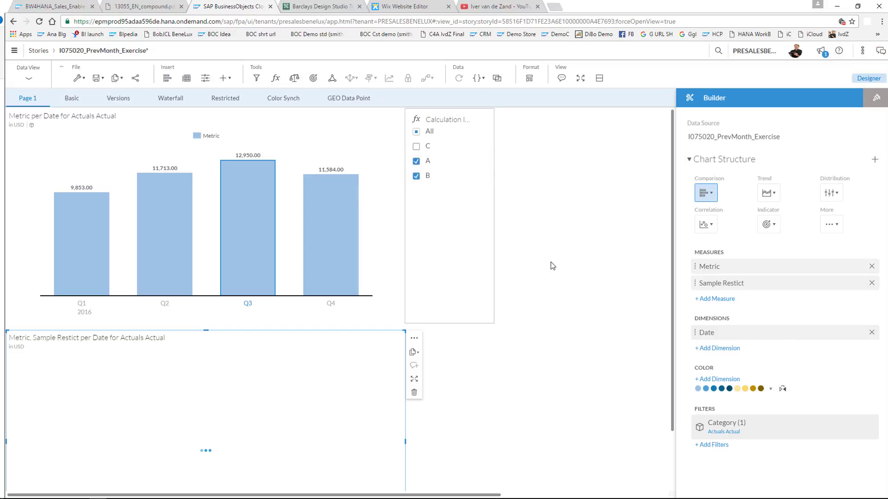
click(417, 162)
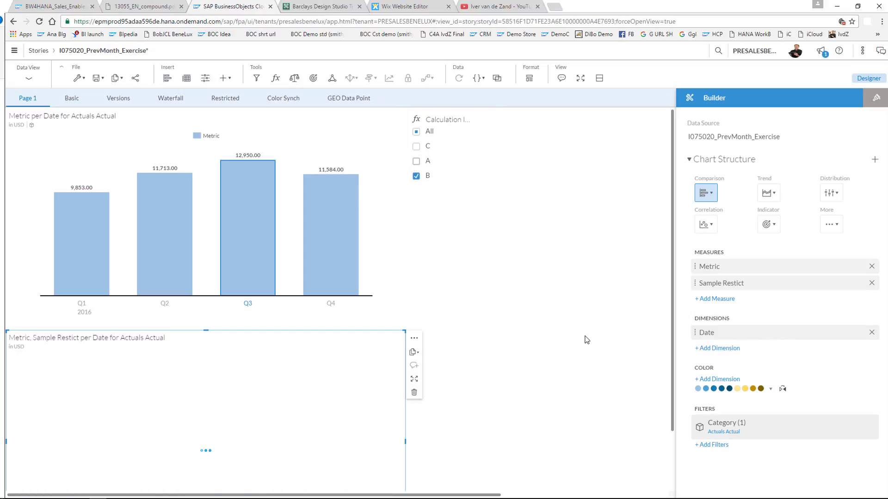
scroll(587, 340, down, 1)
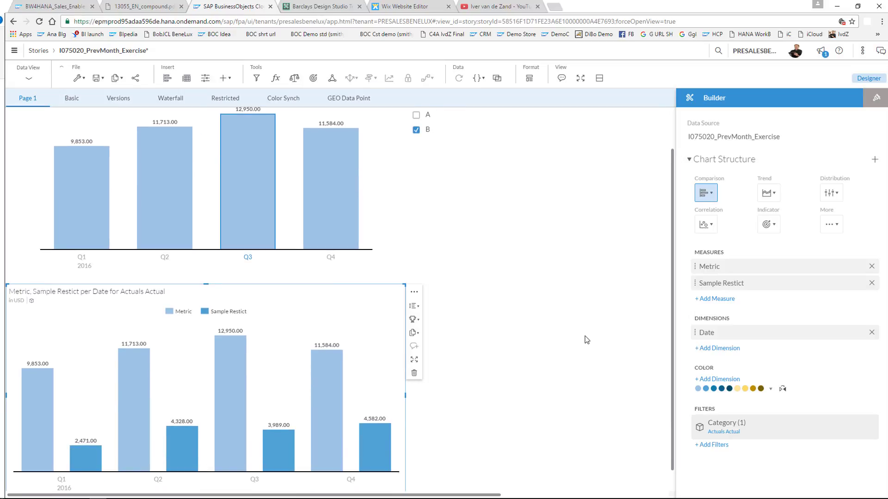